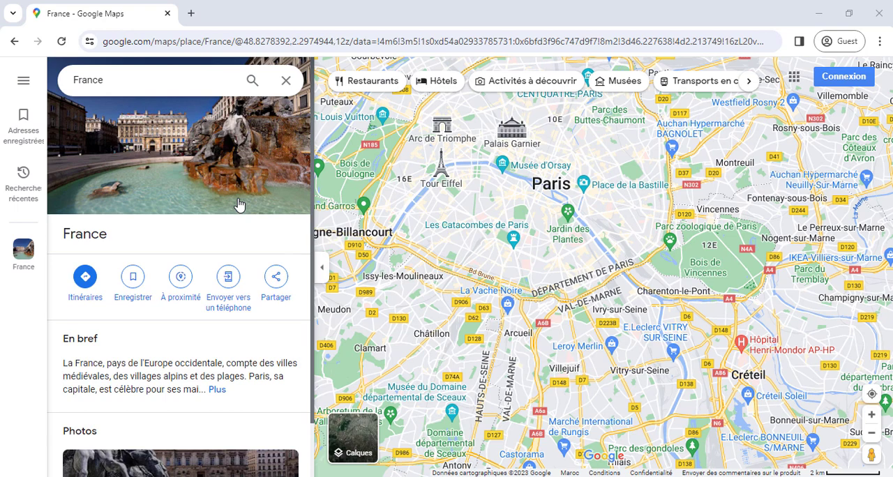
Replace the search with 'tour' and open the Tour Eiffel place page
{"action": "double_click", "coordinate": [128, 81]}
{"action": "type", "text": "tour"}
{"action": "left_click", "coordinate": [155, 117]}
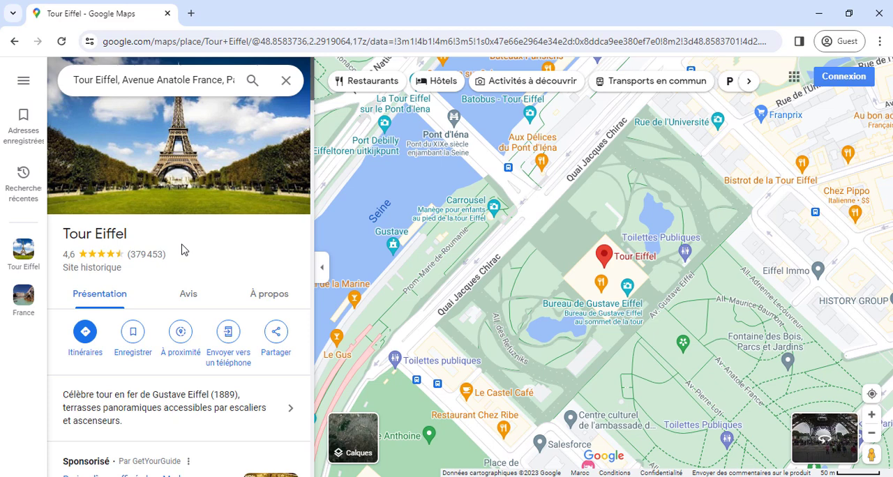
Get directions to Tour Eiffel starting from Jardin du Luxembourg
{"action": "left_click", "coordinate": [85, 336]}
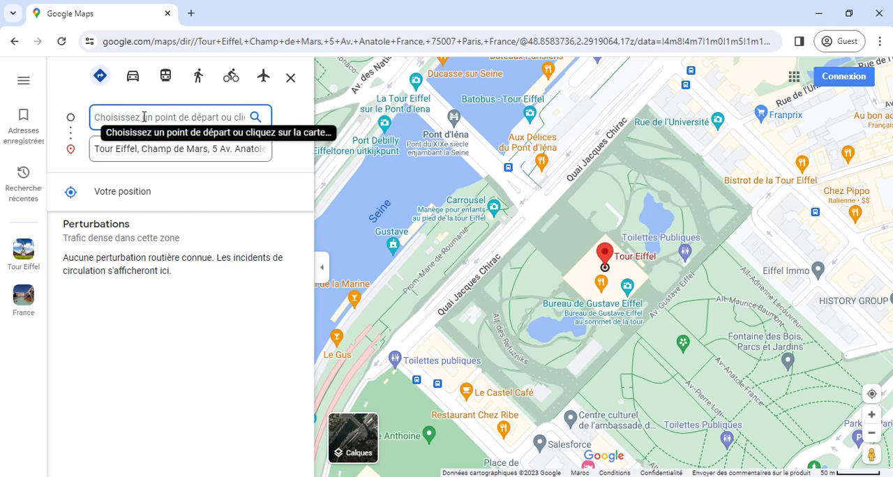
{"action": "type", "text": "jar"}
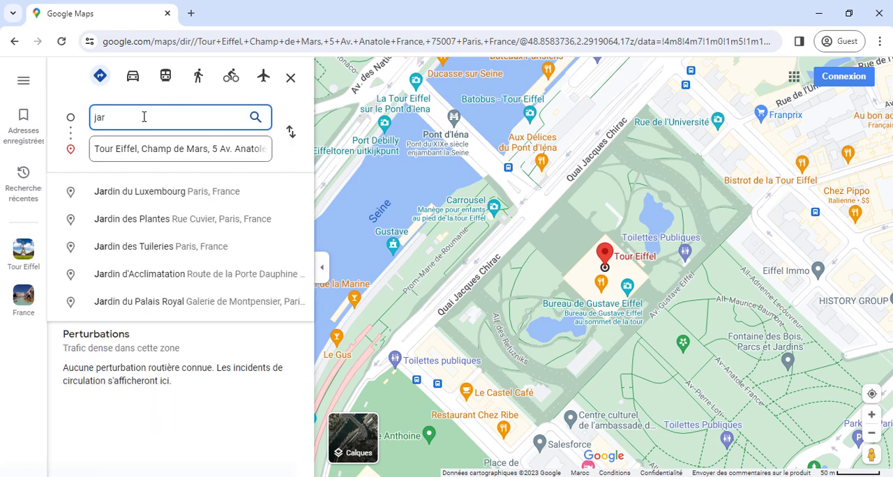
{"action": "left_click", "coordinate": [154, 193]}
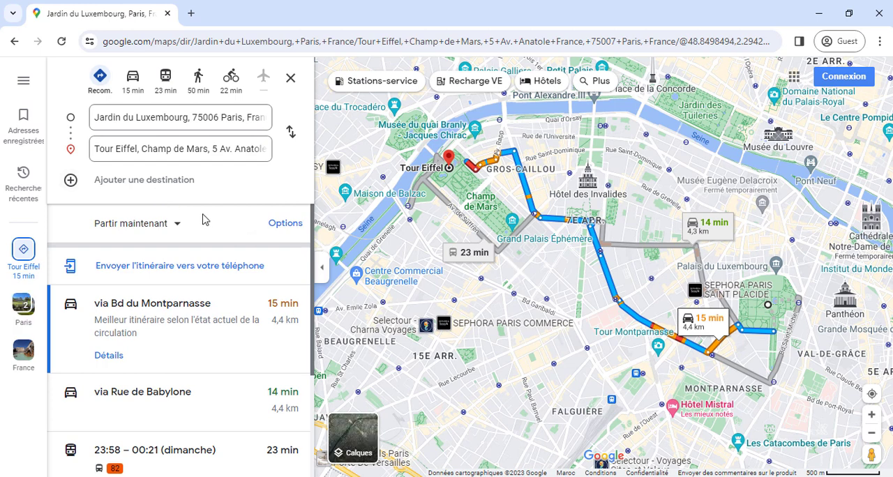
Add a third destination to the route and enter 'jard' to list Jardin suggestions
{"action": "left_click", "coordinate": [70, 181]}
{"action": "left_click", "coordinate": [106, 181]}
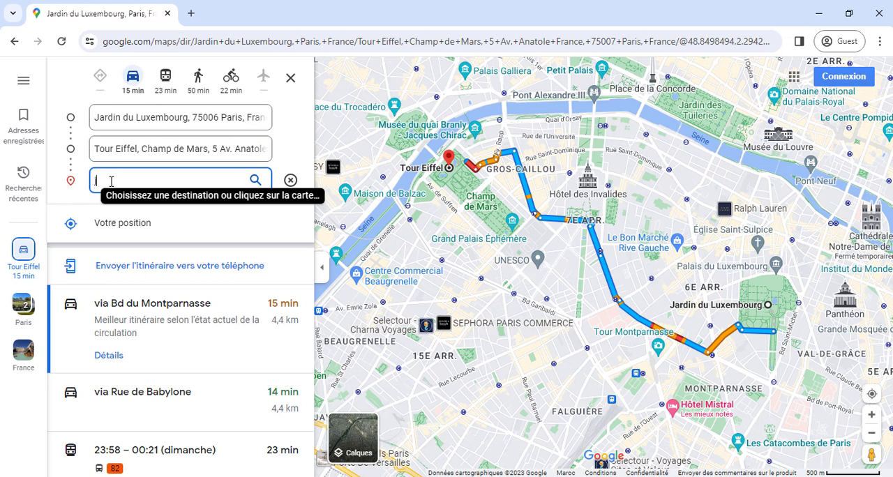
{"action": "type", "text": "jard"}
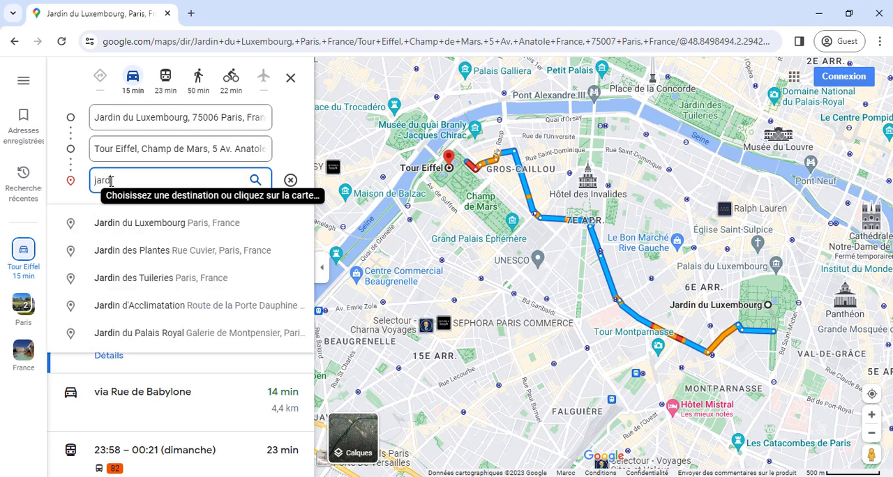